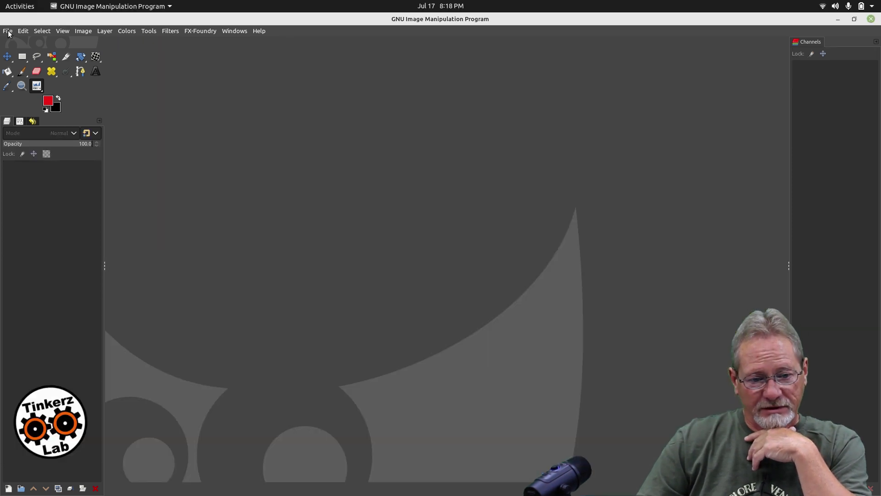
Open snapshot_bc_lake_house_5184x3456_064.png and fit the photo to the window in full-screen view.
click(8, 31)
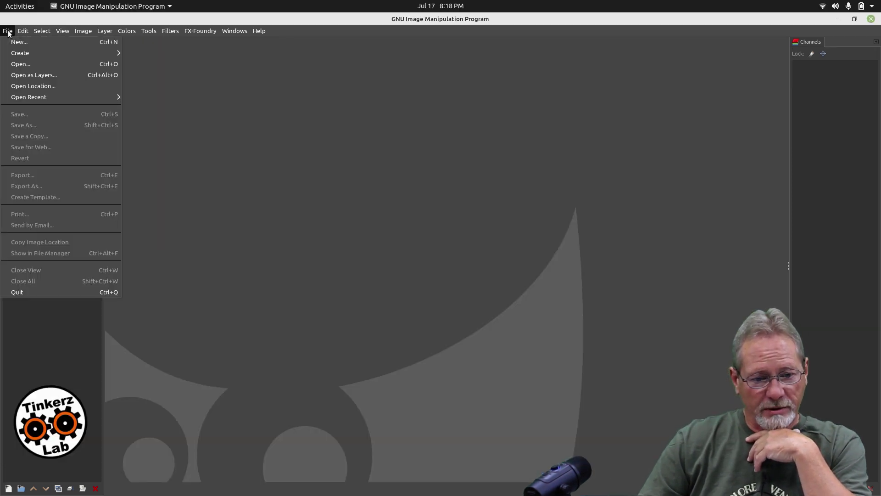
click(20, 64)
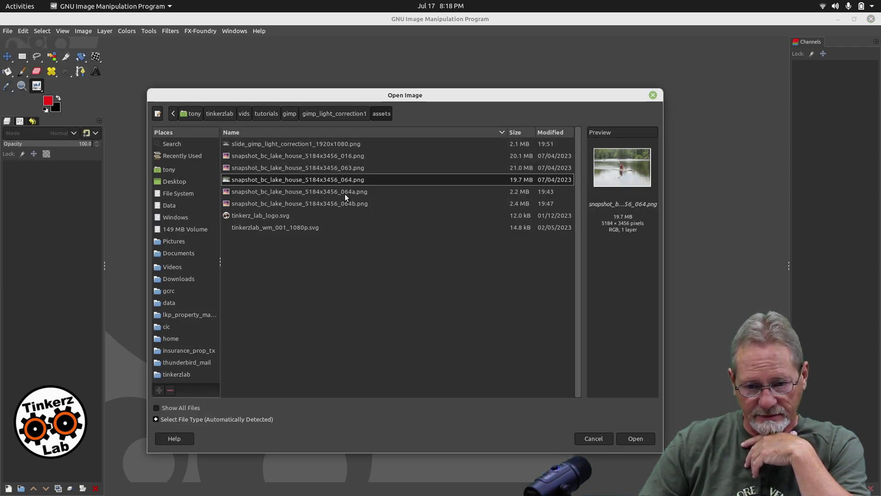
double_click(343, 179)
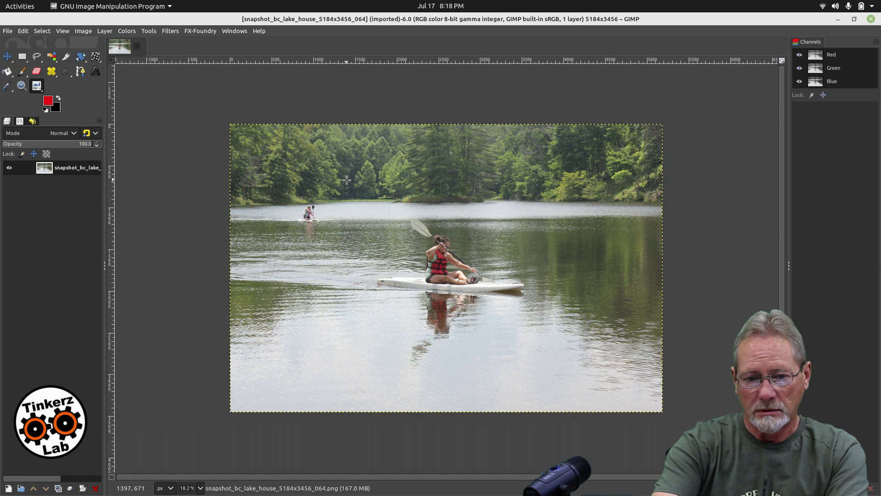
key(F11)
key(shift+ctrl+j)
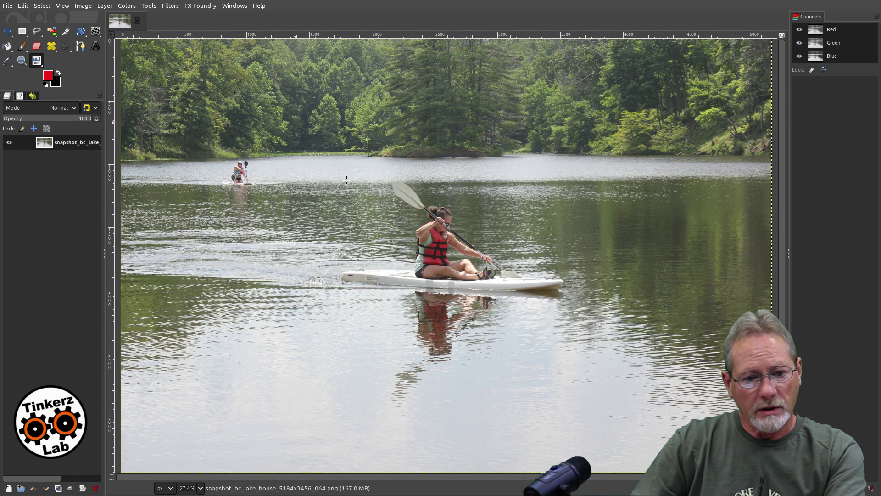
Open a second copy of snapshot_bc_lake_house_5184x3456_064.png and fit it to the window.
click(10, 5)
click(14, 39)
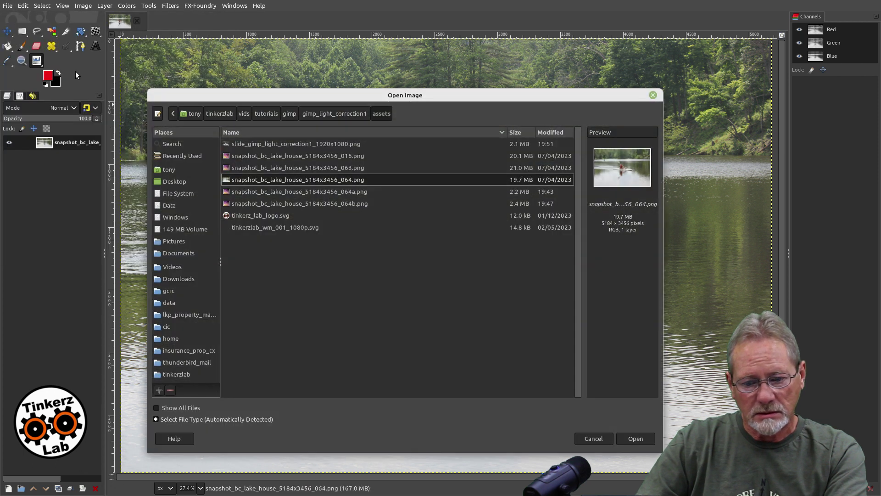
double_click(356, 179)
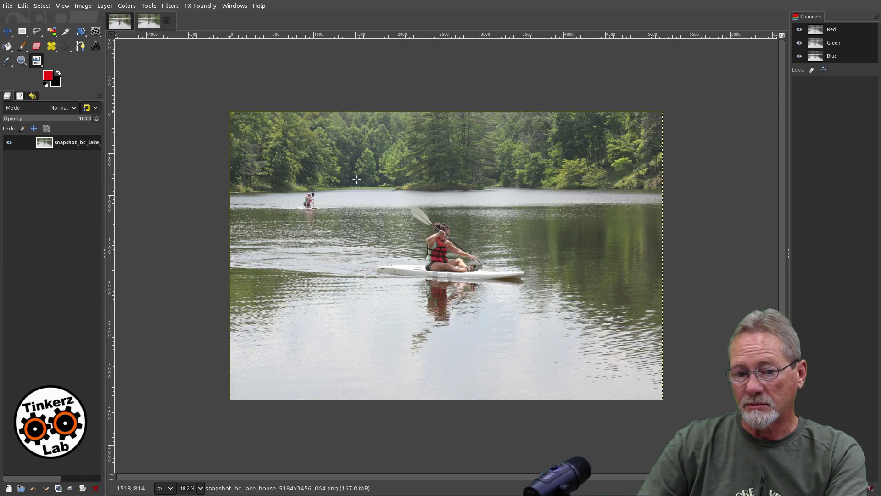
key(shift+ctrl+j)
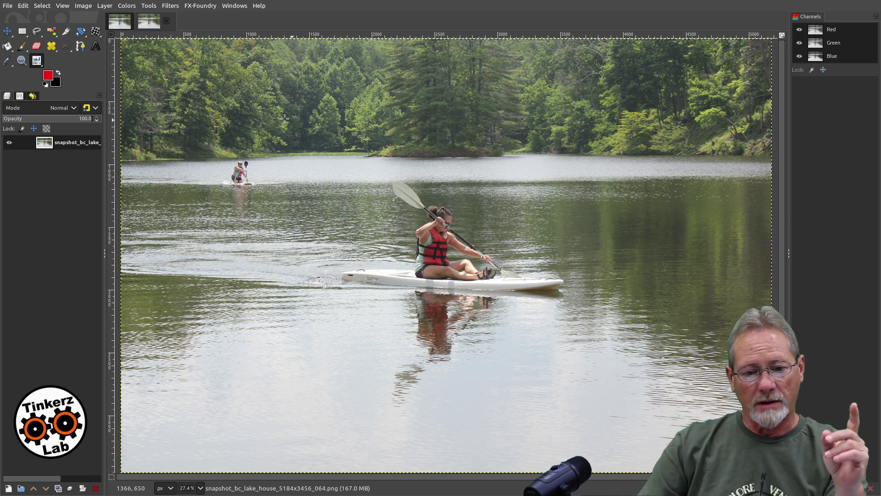
Start the Levels adjustment on the second copy and move its dialog off most of the photo.
right_click(210, 85)
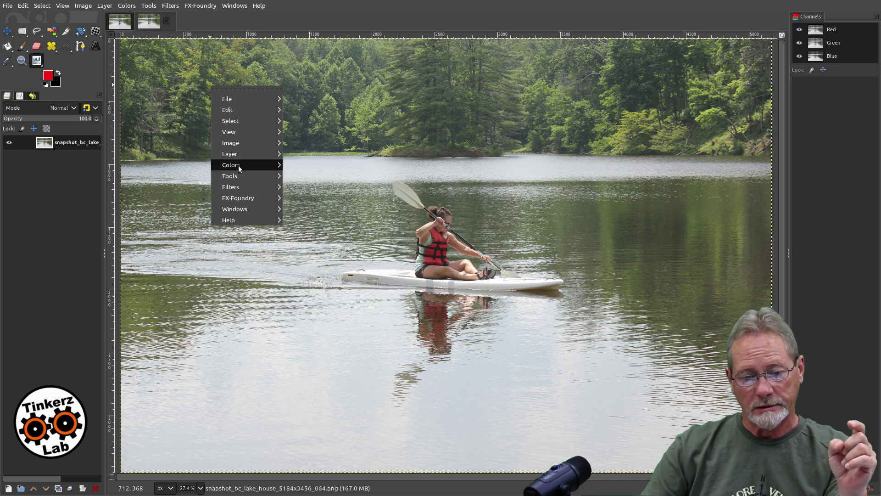
mouse_move(238, 166)
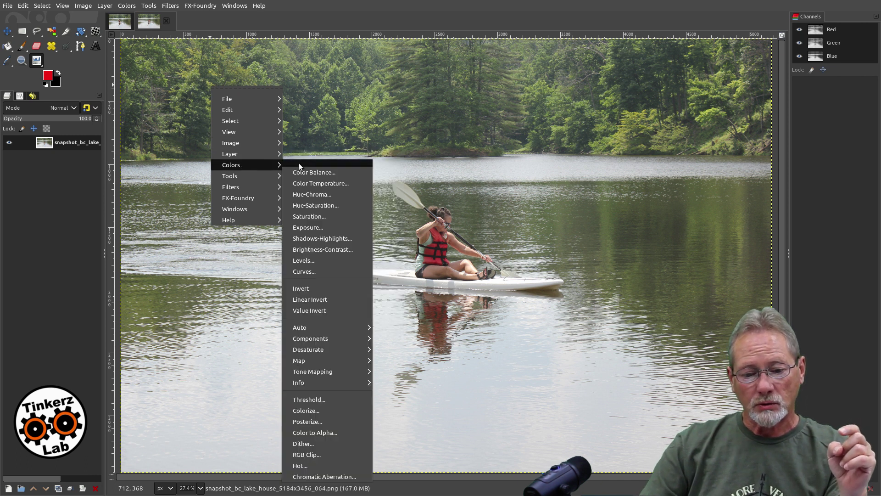
click(318, 260)
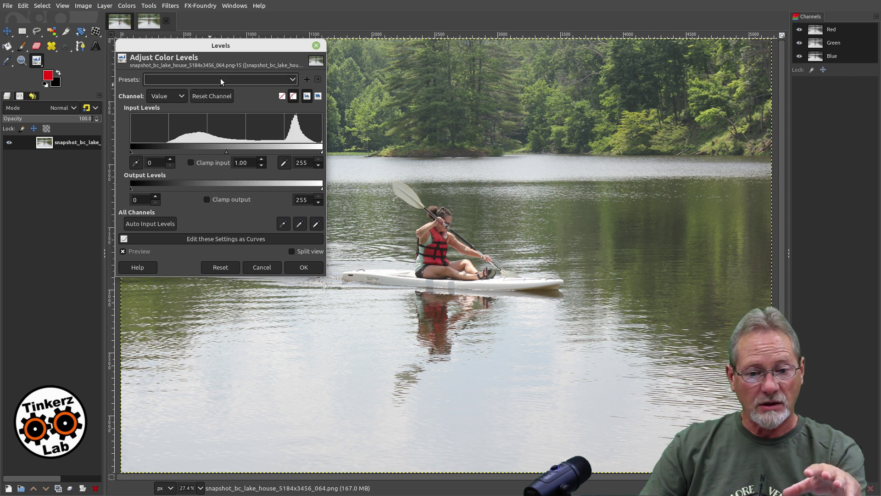
drag(221, 49, 115, 165)
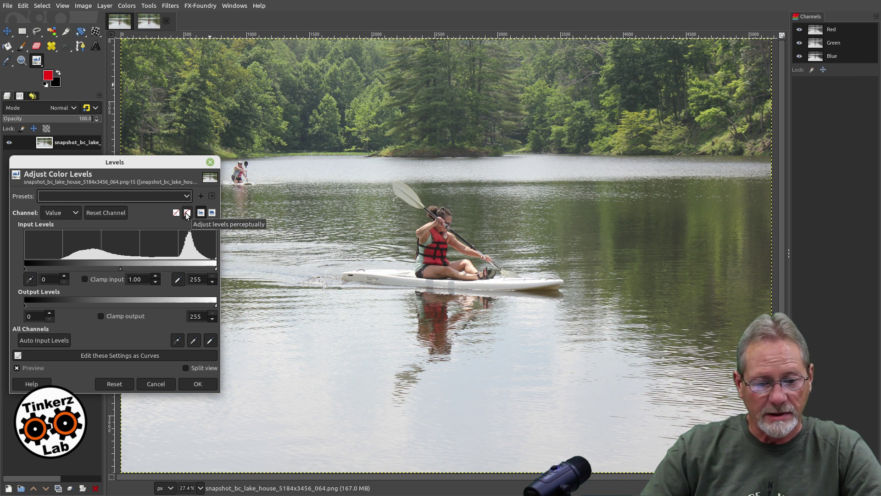
Compare the logarithmic and linear histograms and the linear-light and perceptual modes in Levels, ending on linear histogram and perceptual.
click(213, 213)
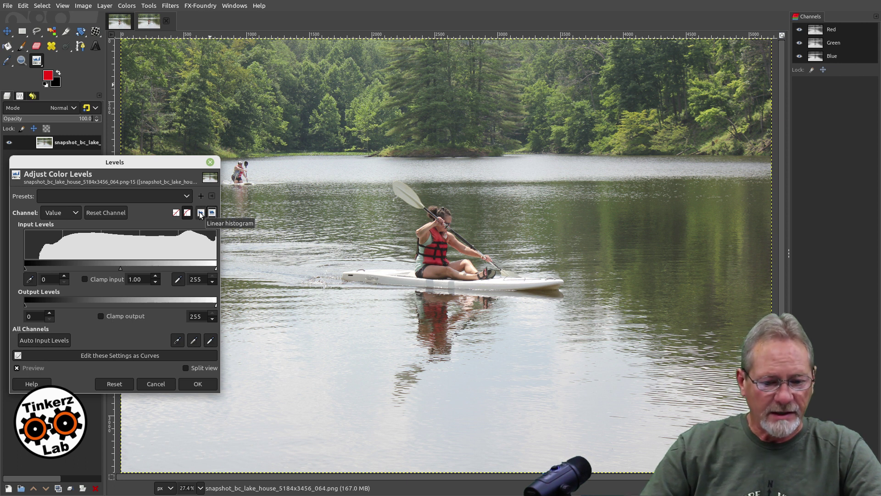
click(200, 214)
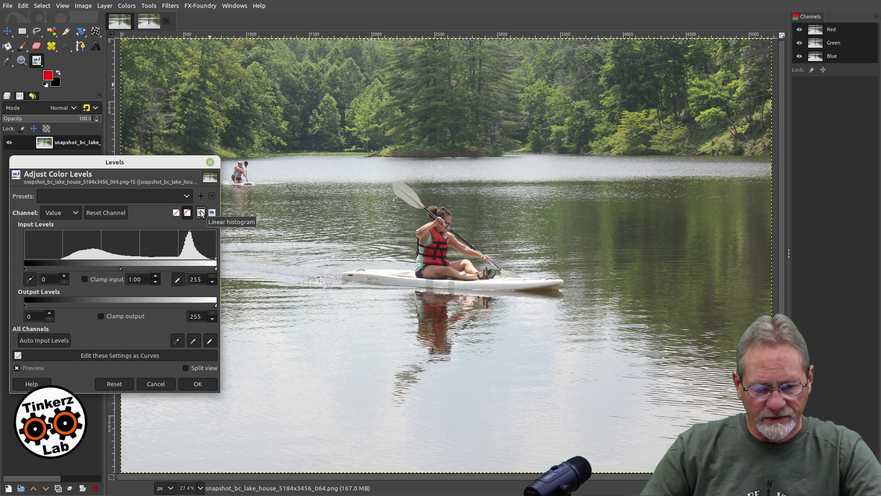
click(176, 213)
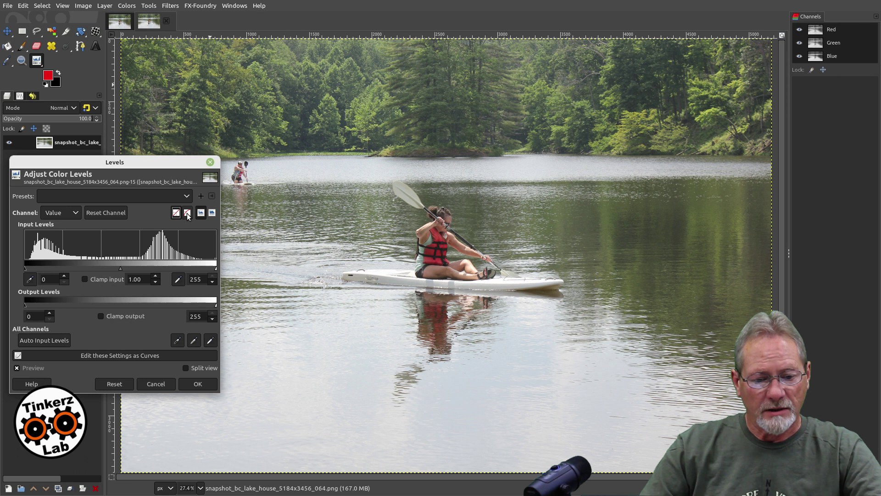
click(188, 213)
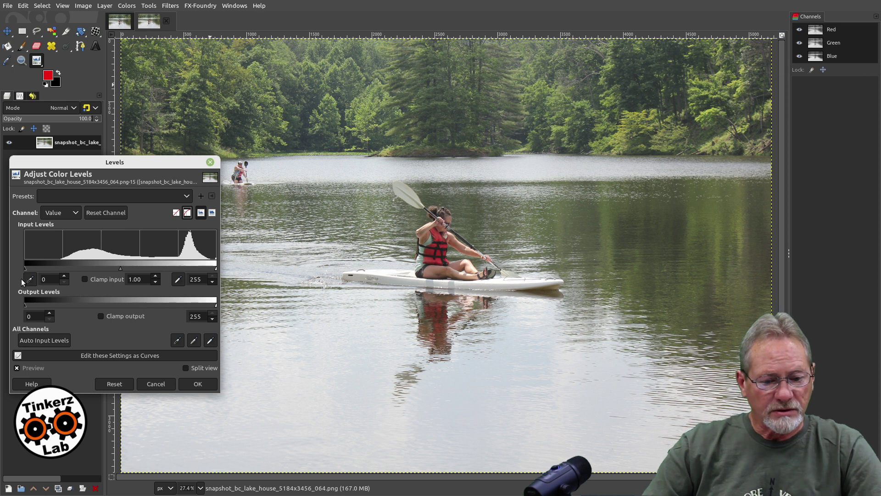
mouse_move(27, 270)
mouse_down()
mouse_move(40, 271)
mouse_move(15, 271)
mouse_up()
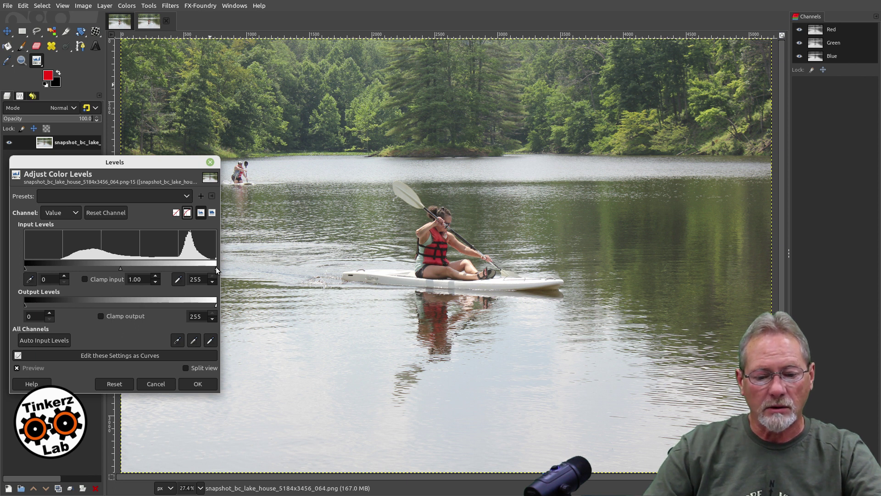
drag(216, 268, 210, 268)
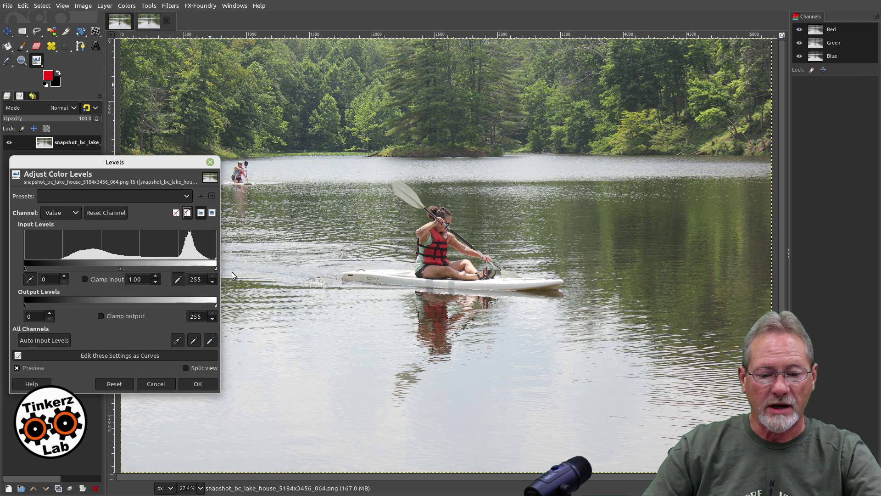
scroll(213, 275, up, 4)
scroll(213, 276, up, 4)
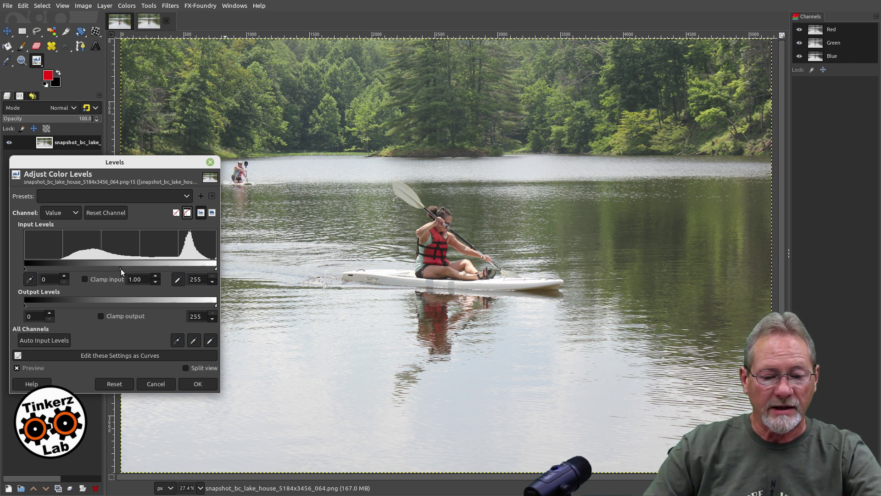
Try lighter and darker midtone input levels, including 1.83, 0.31 and 0.49, and reset the Levels settings.
drag(120, 268, 95, 269)
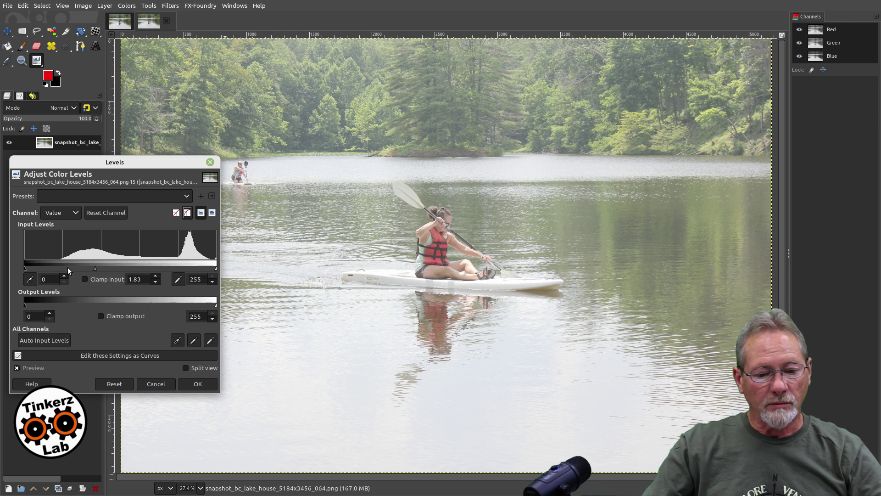
drag(94, 266, 169, 269)
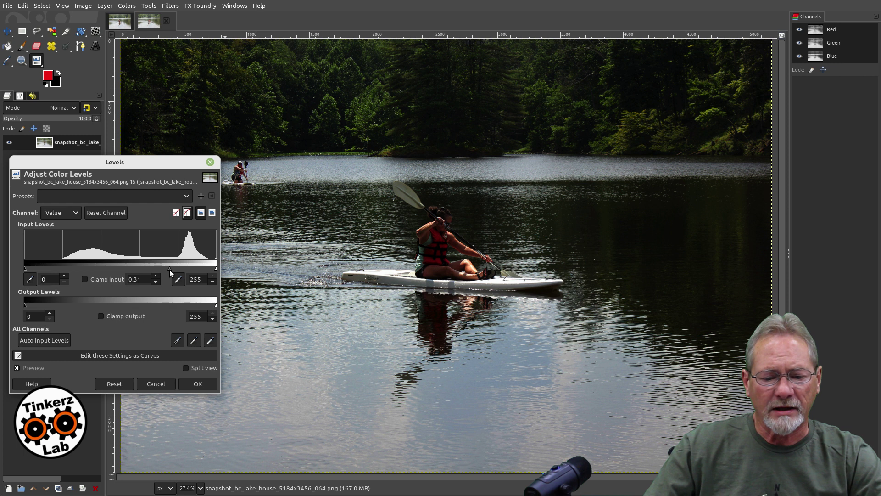
drag(169, 266, 117, 268)
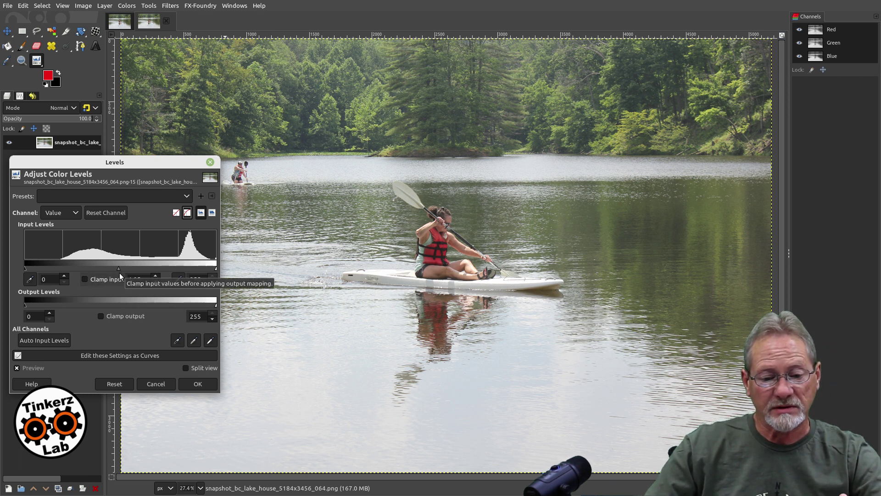
drag(120, 269, 124, 266)
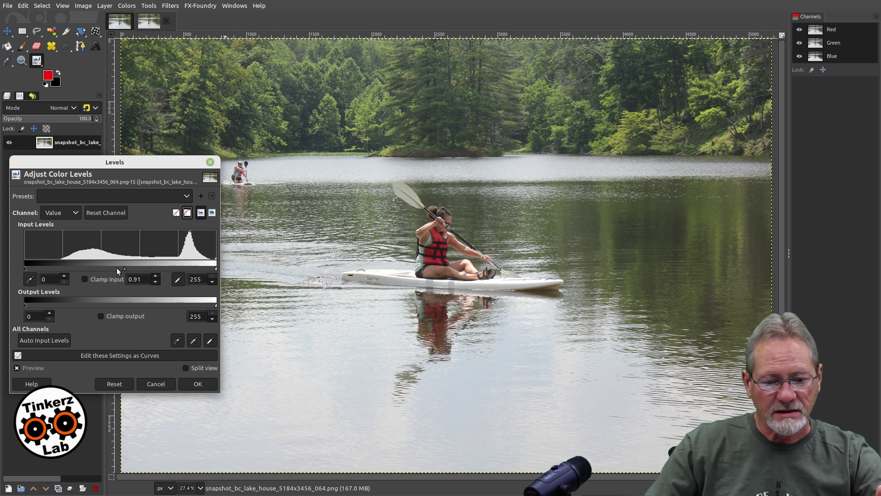
drag(124, 265, 149, 264)
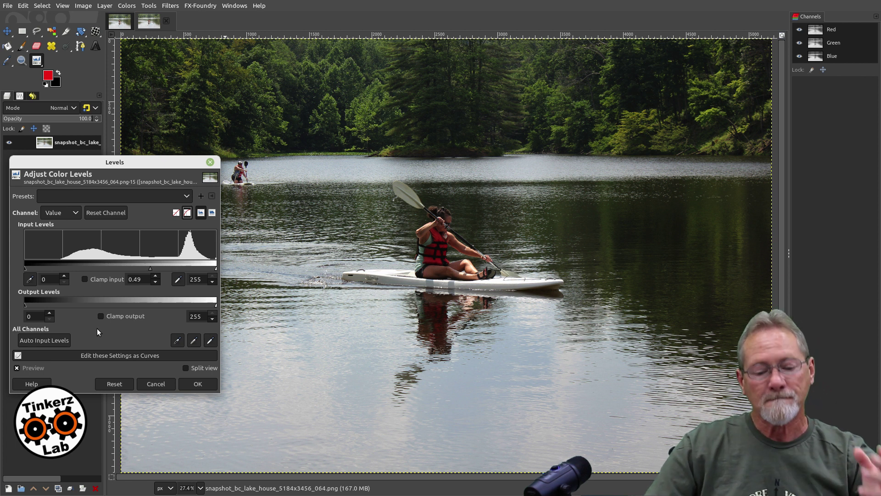
click(117, 386)
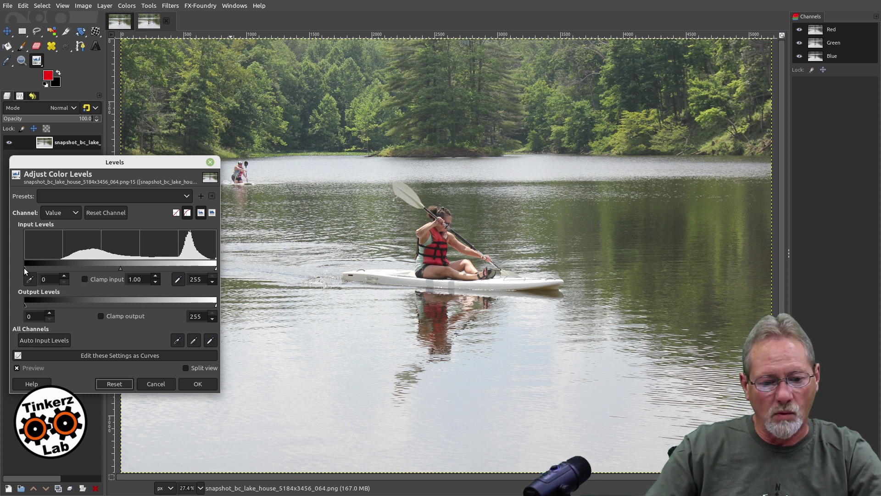
Set the Value channel's black input level to 24 and its white input level to 220.
drag(26, 268, 43, 271)
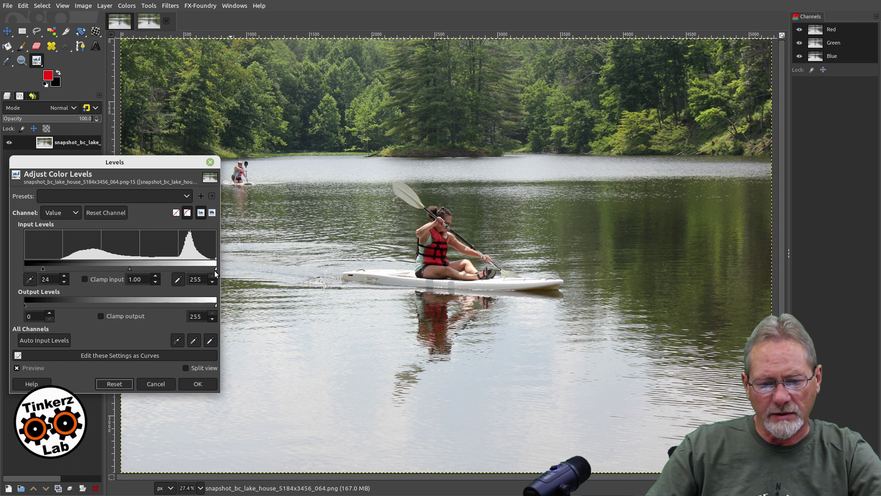
drag(215, 270, 211, 269)
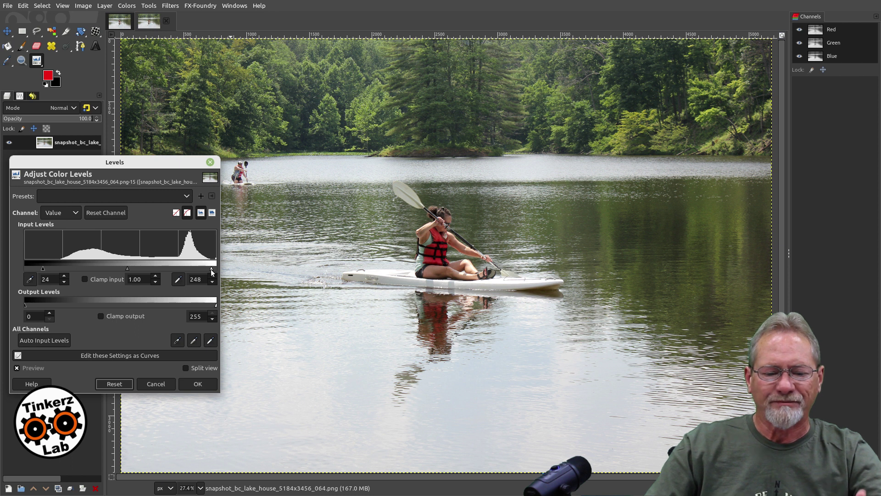
drag(212, 272, 191, 271)
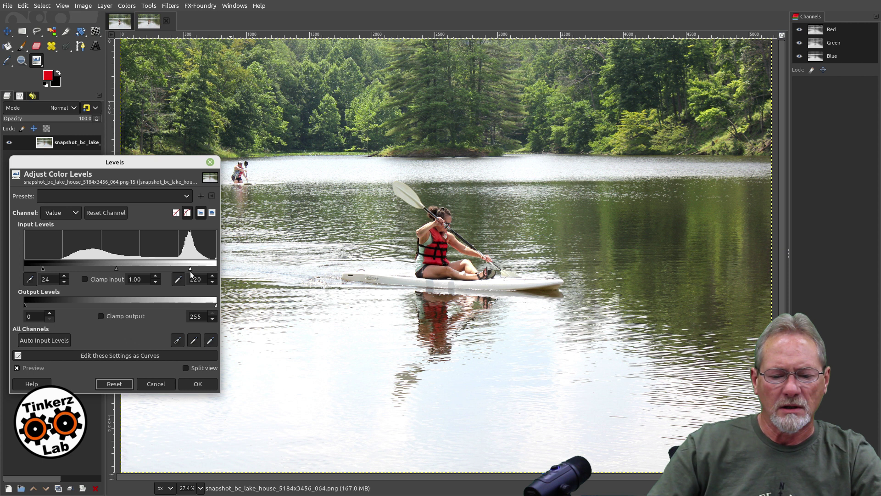
drag(192, 271, 190, 271)
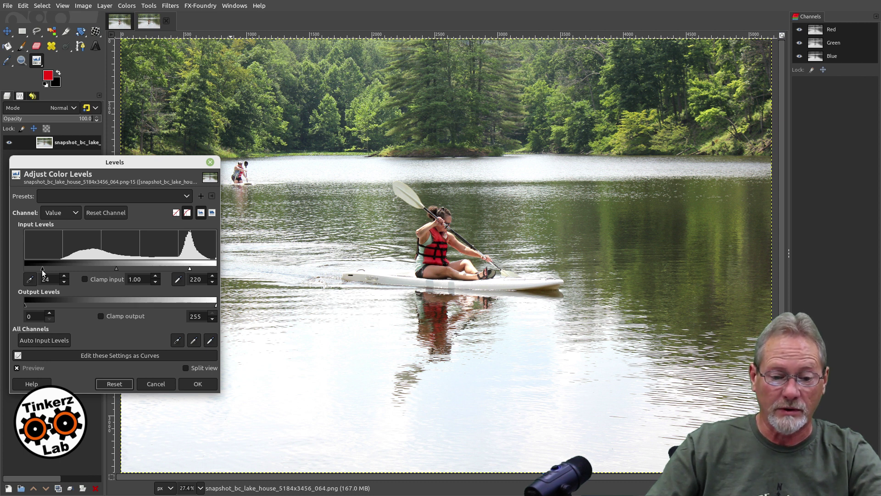
Raise the black input level to 45, set the midtones to 1.25, and apply the Levels adjustment.
drag(42, 270, 57, 270)
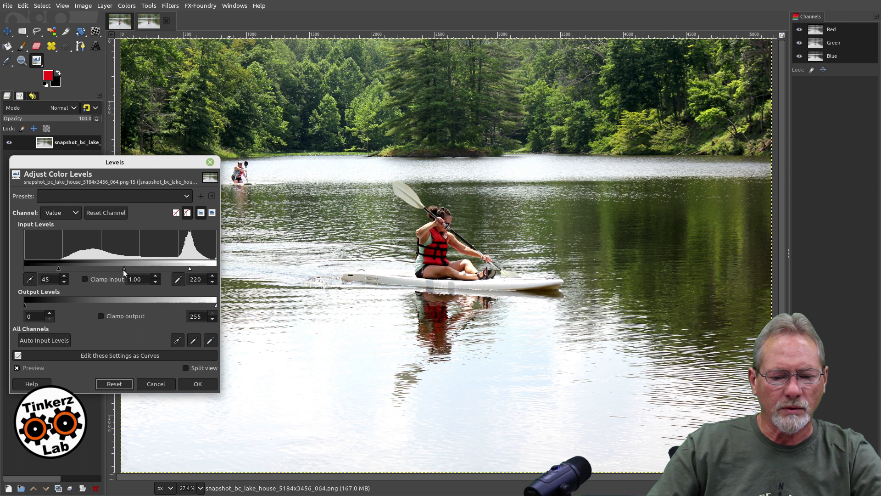
drag(124, 268, 111, 271)
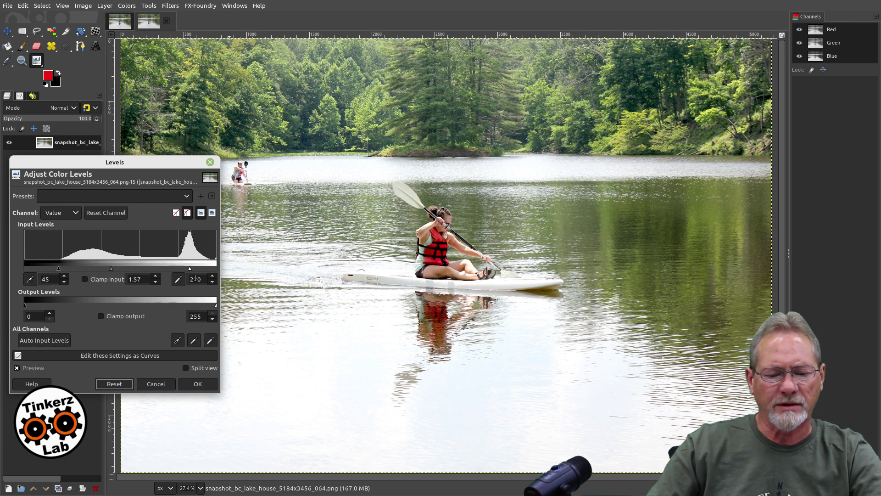
drag(112, 268, 116, 270)
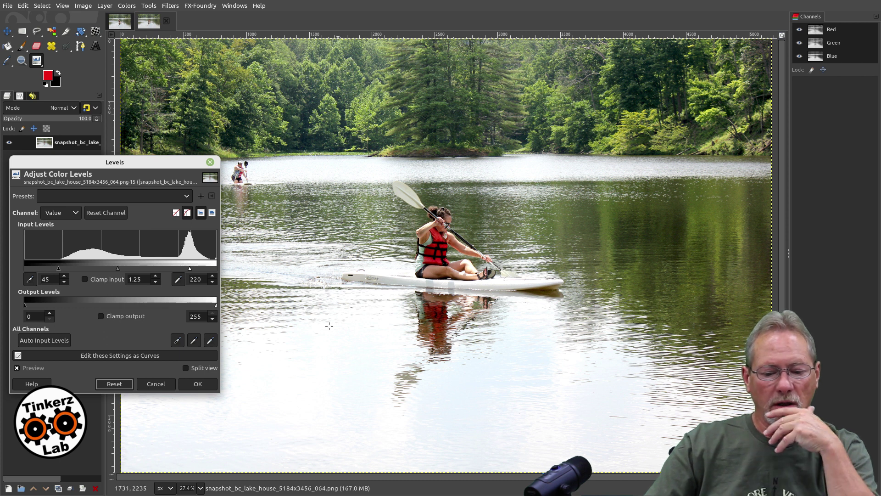
click(192, 385)
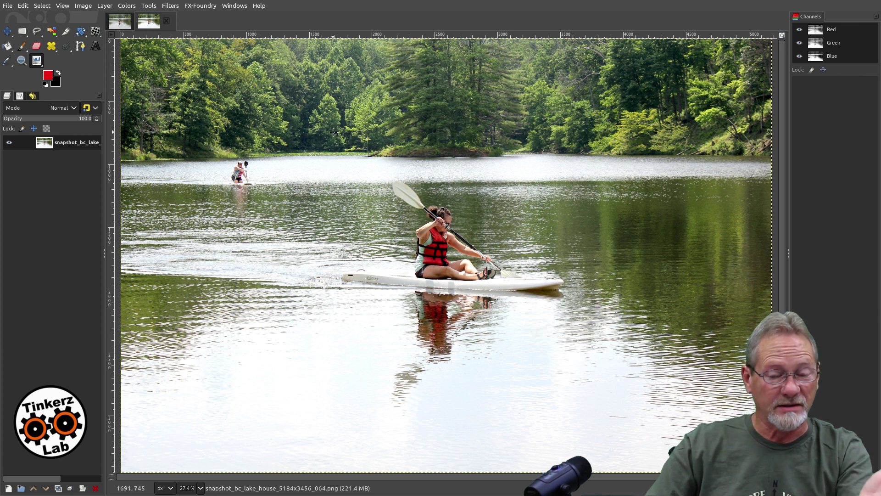
Compare the uncorrected copy of the lake photo with the Levels-corrected copy.
click(125, 23)
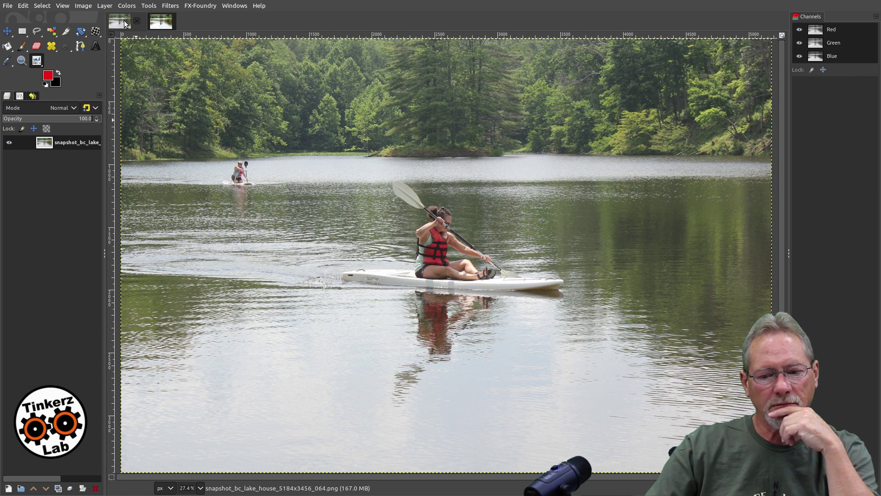
click(166, 22)
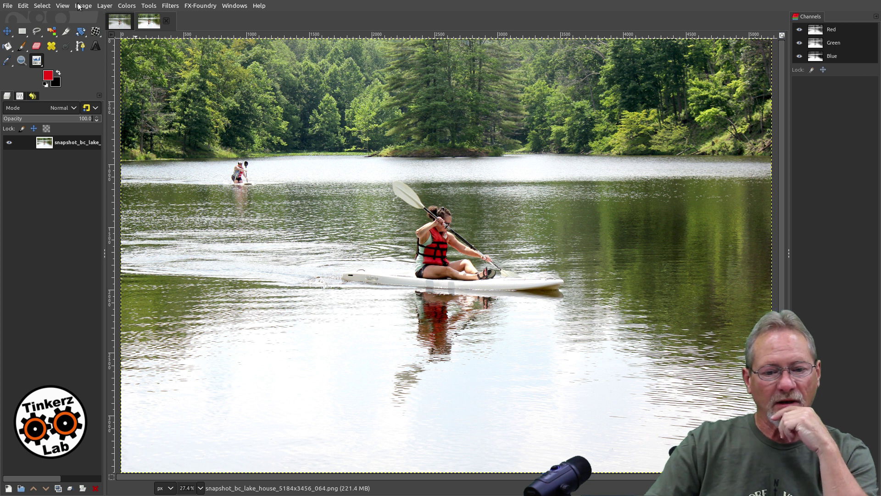
click(115, 24)
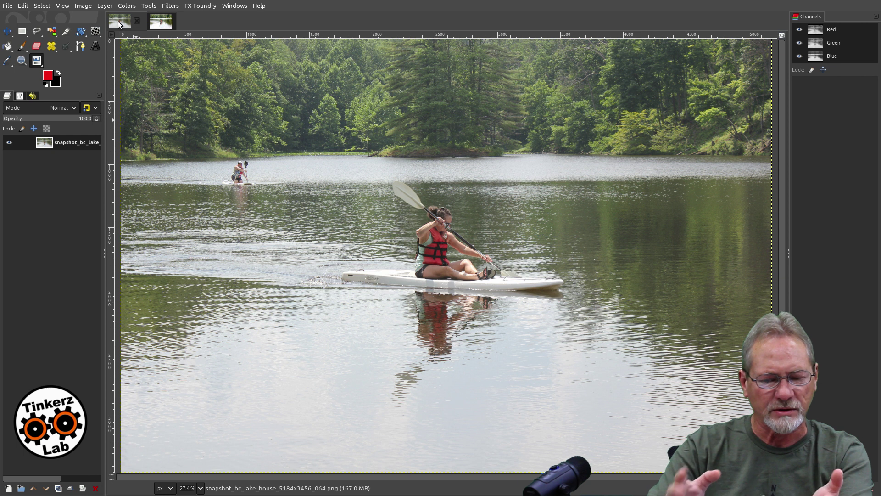
Return to the Levels-corrected lake photo, open the Levels adjustment for it again and move the dialog up over the tree line.
click(161, 24)
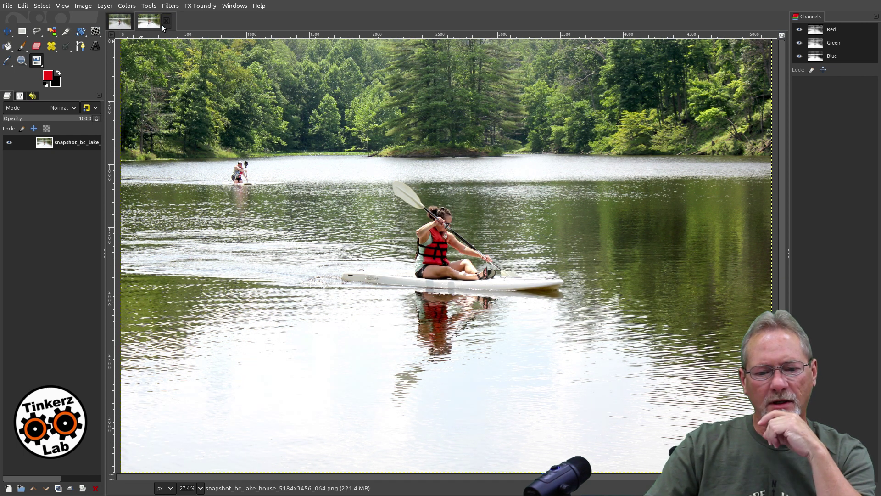
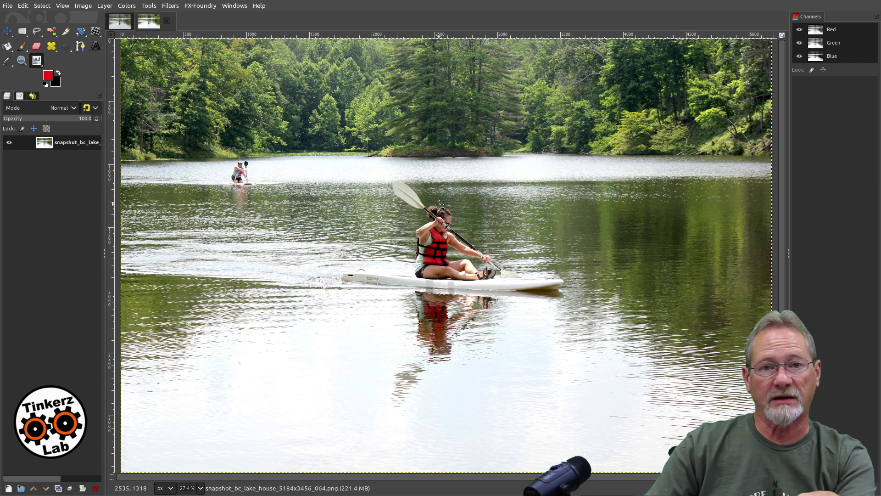
right_click(236, 84)
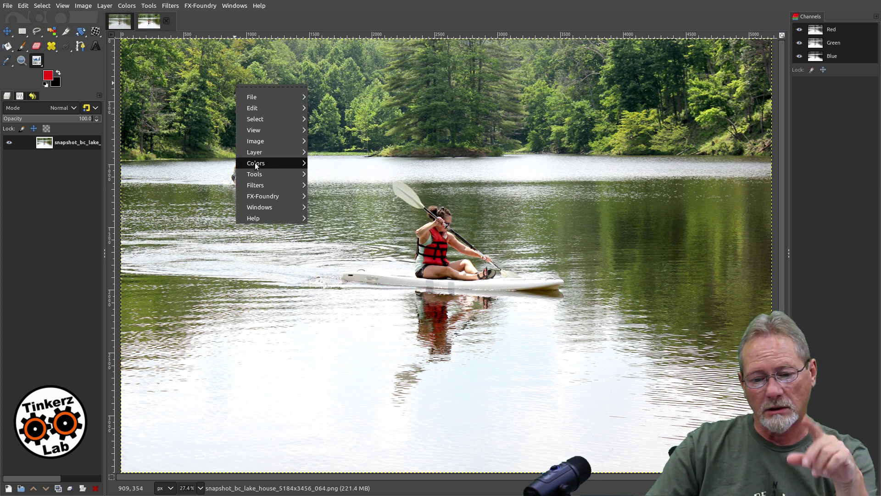
mouse_move(257, 163)
click(354, 258)
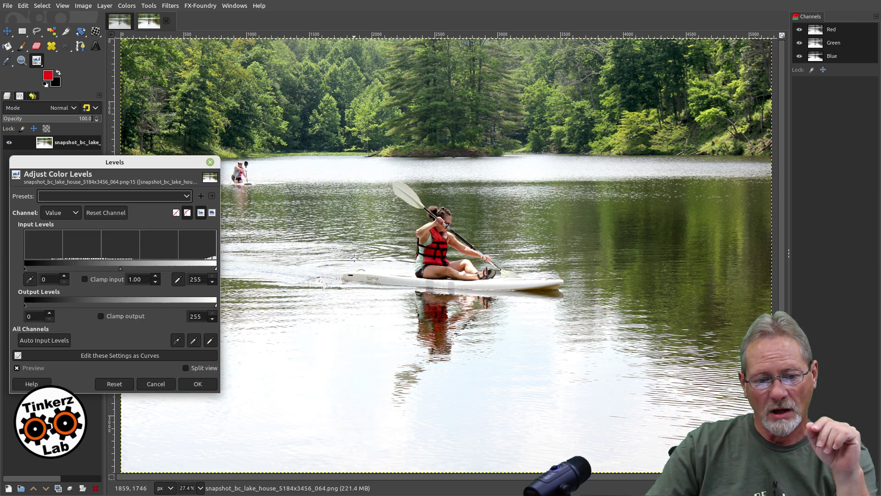
drag(144, 164, 218, 54)
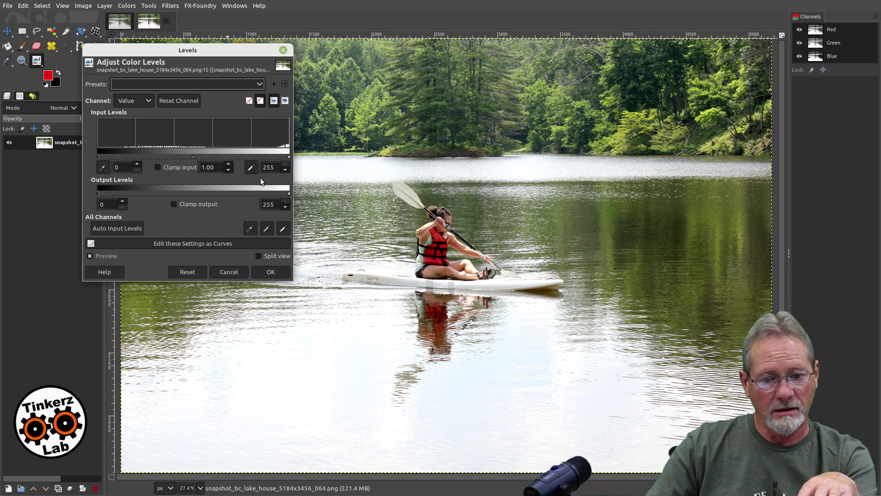
Examine the channel choices in the Levels dialog and the black, gray and white point pickers for all channels.
click(148, 98)
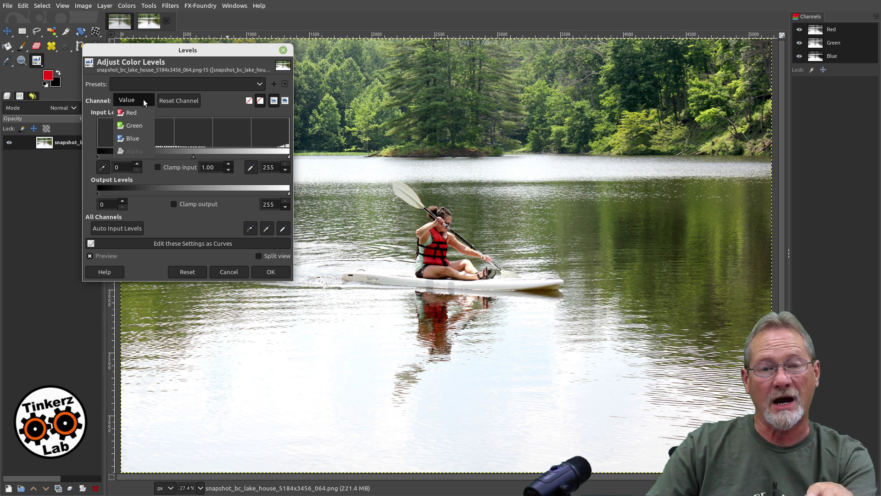
click(143, 99)
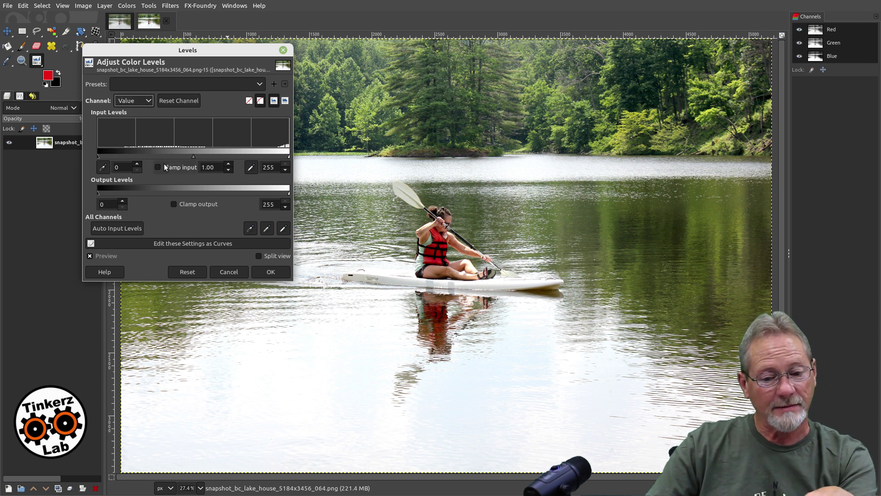
click(266, 230)
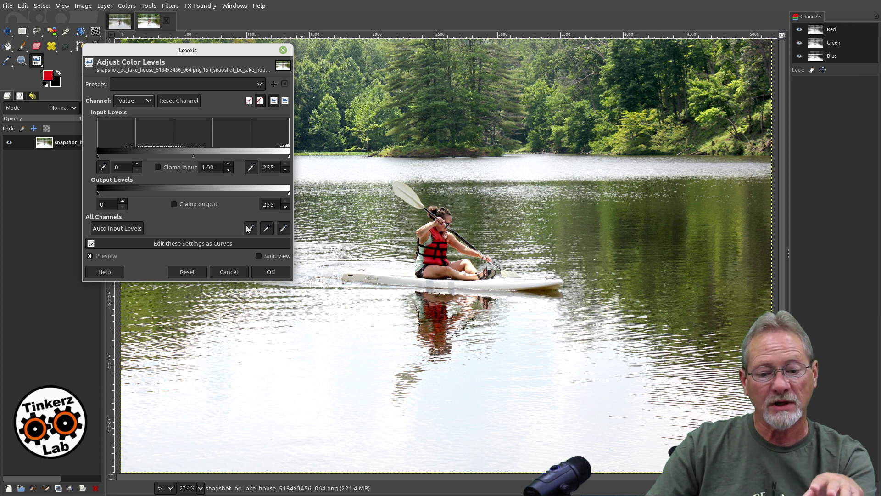
click(285, 228)
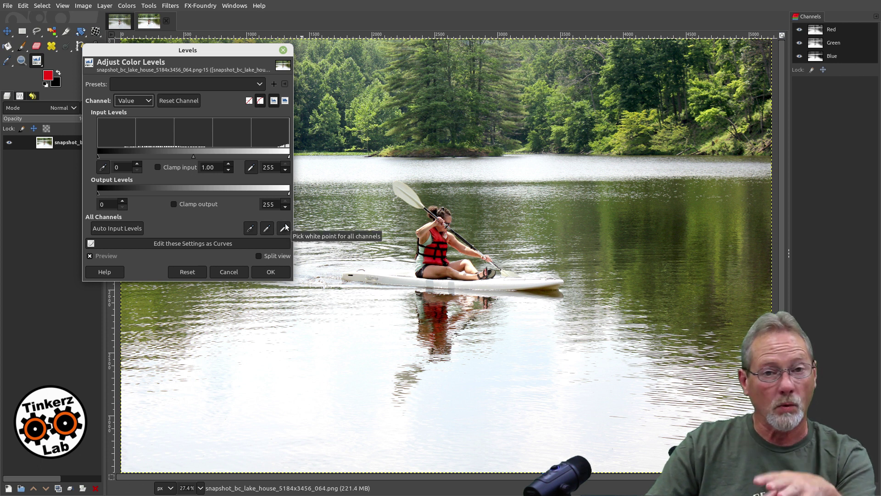